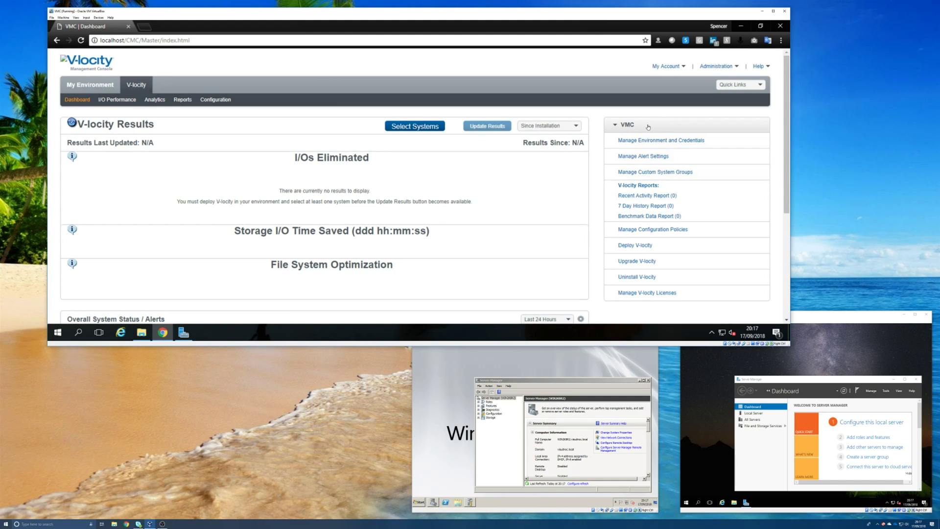
Step: Start a V-locity deployment, including the systems of the visudnoc.local domain and expanding its tree
click(637, 245)
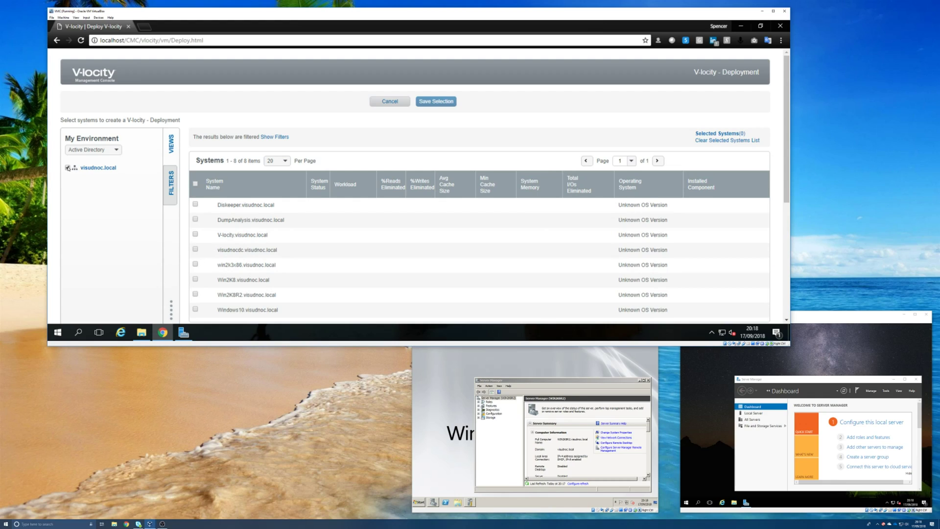
click(68, 168)
click(91, 169)
click(505, 363)
click(810, 342)
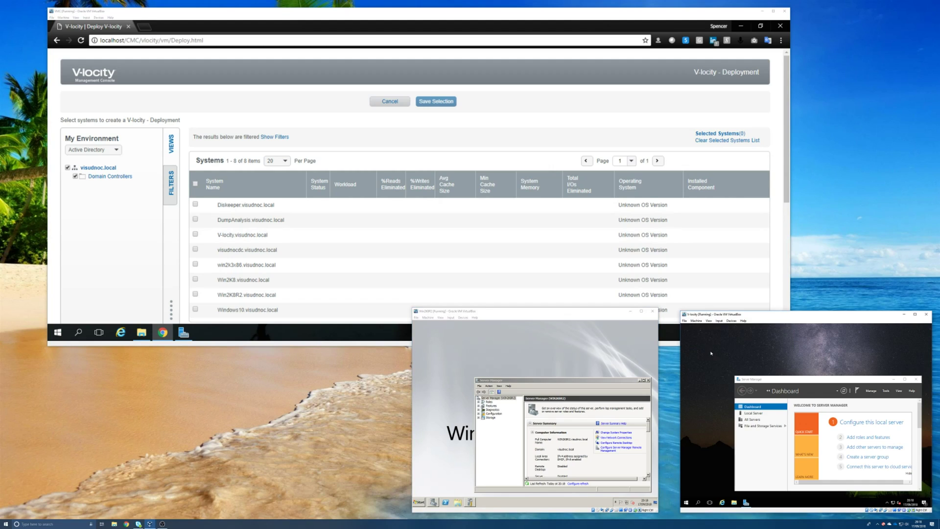
Step: Select Win2K8R2.visudnoc.local and V-locity.visudnoc.local as the systems for the deployment
scroll(281, 251, down, 3)
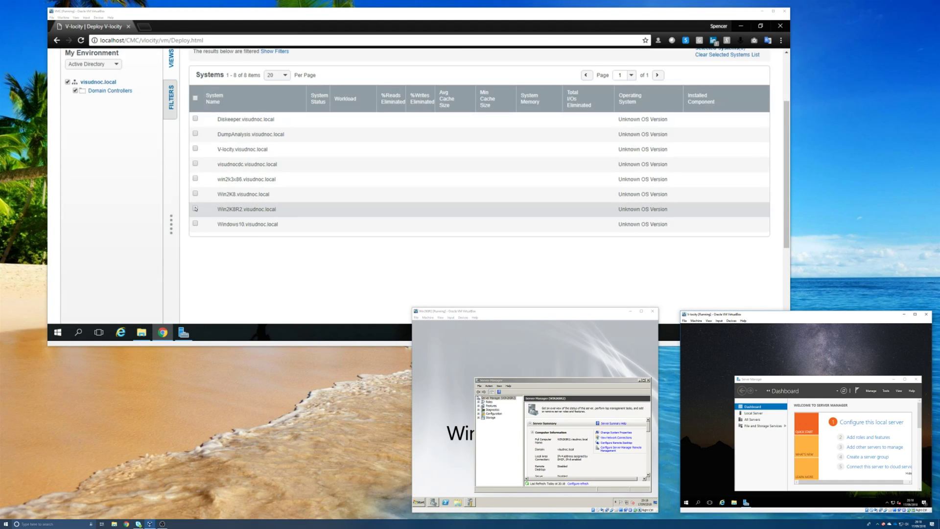
click(195, 209)
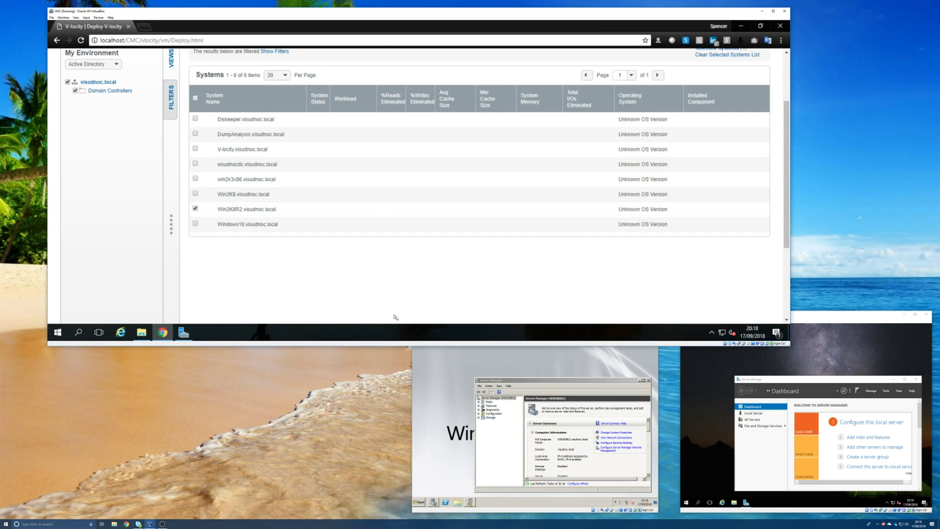
click(470, 353)
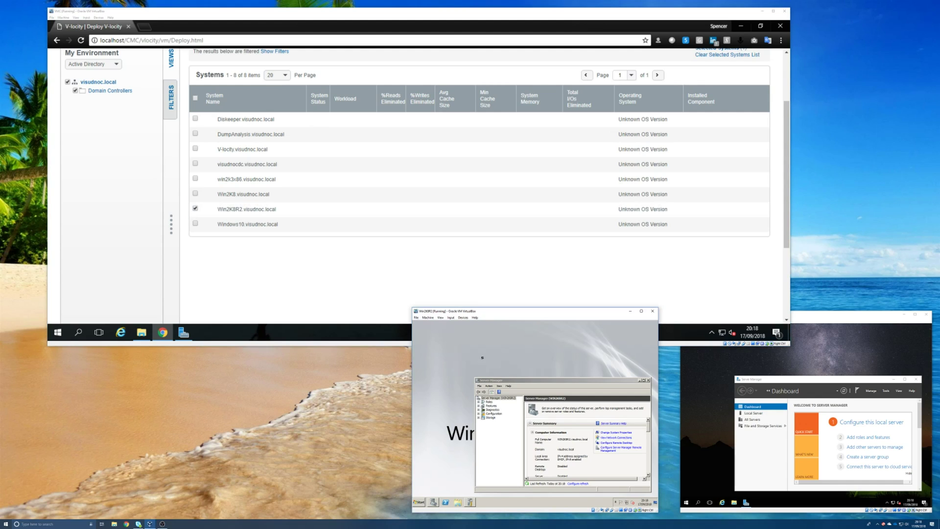
click(804, 321)
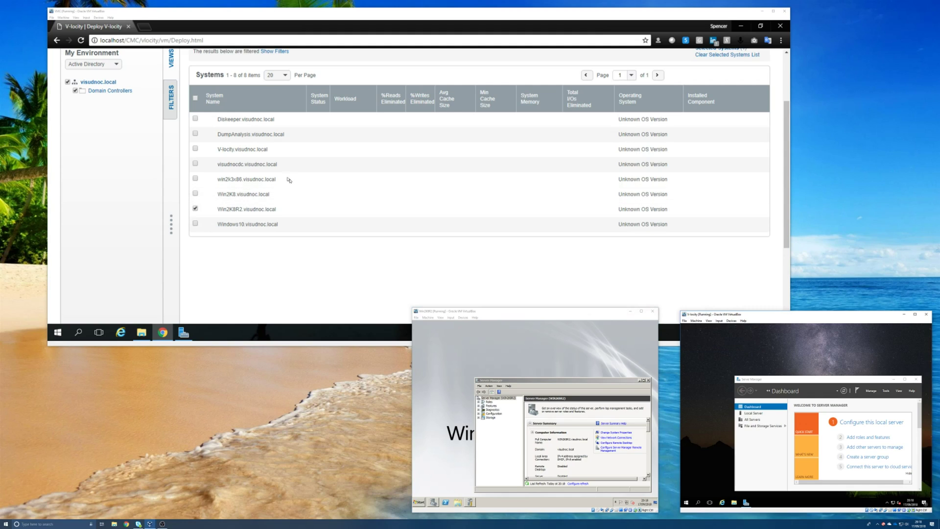
click(196, 150)
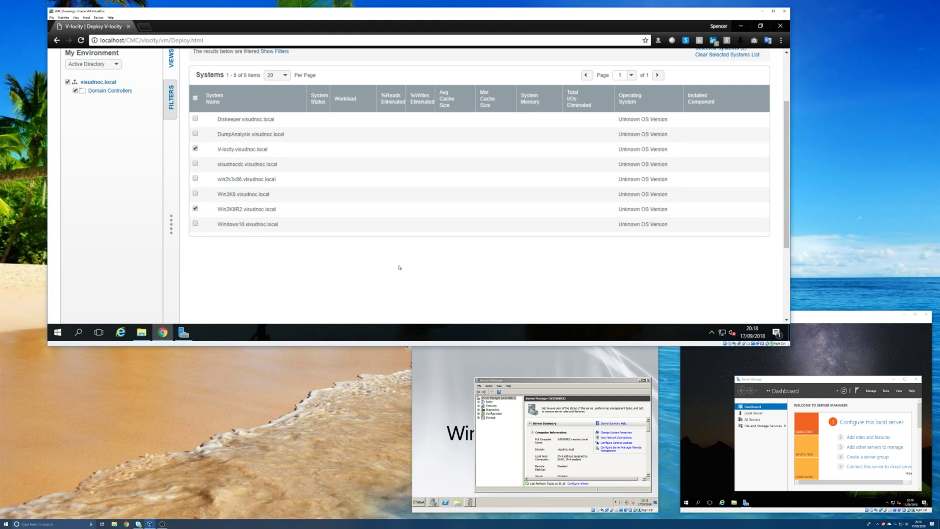
scroll(399, 267, up, 3)
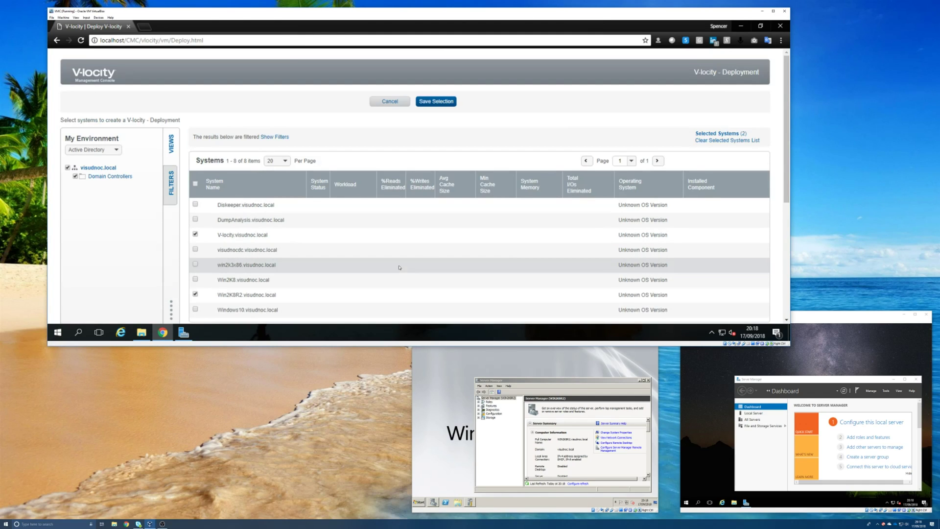
Step: Save the system selection and accept the default job details and configuration policy for the deployment job
click(430, 102)
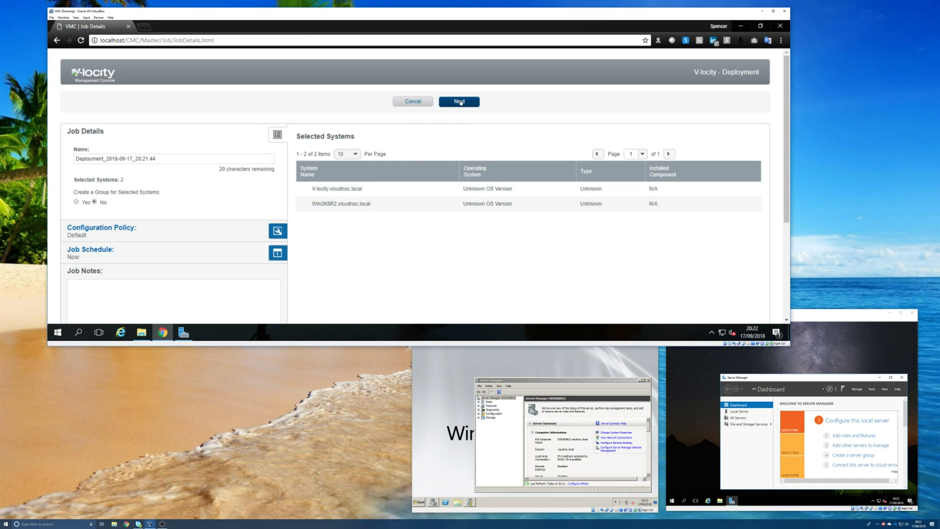
click(461, 102)
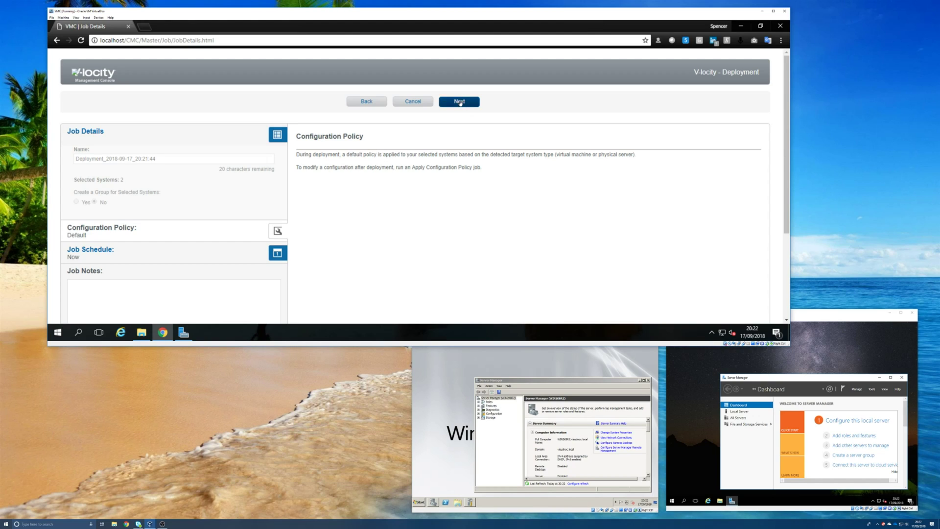
click(460, 103)
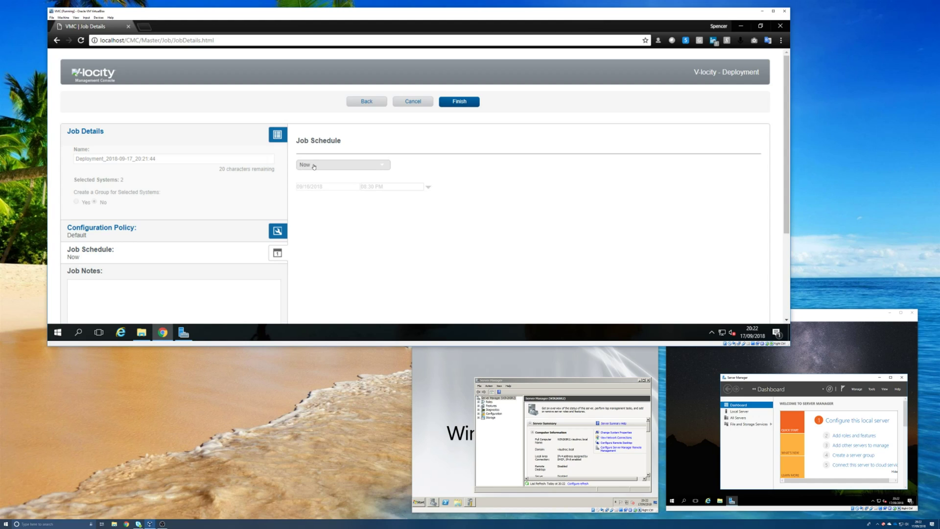
Step: Try scheduling the deployment job for 09/21/2018 at 08:30 PM
click(383, 166)
click(339, 190)
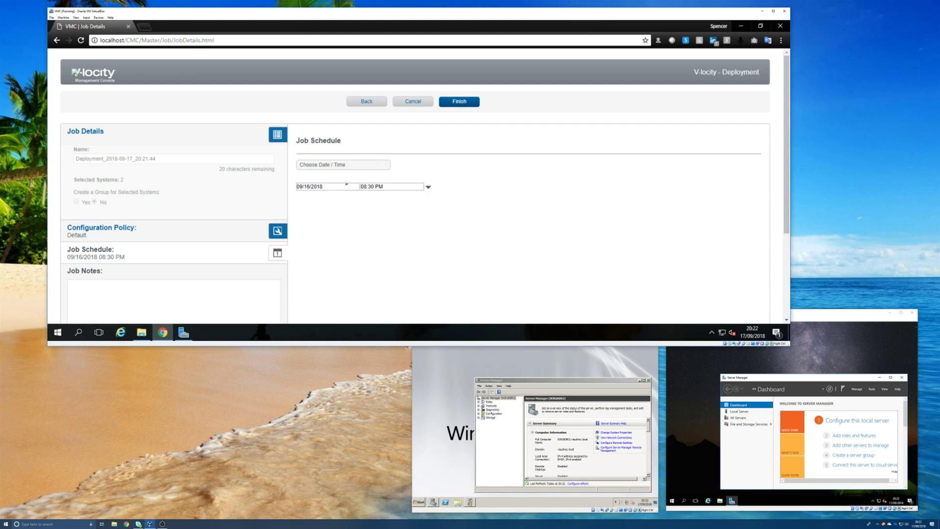
click(345, 186)
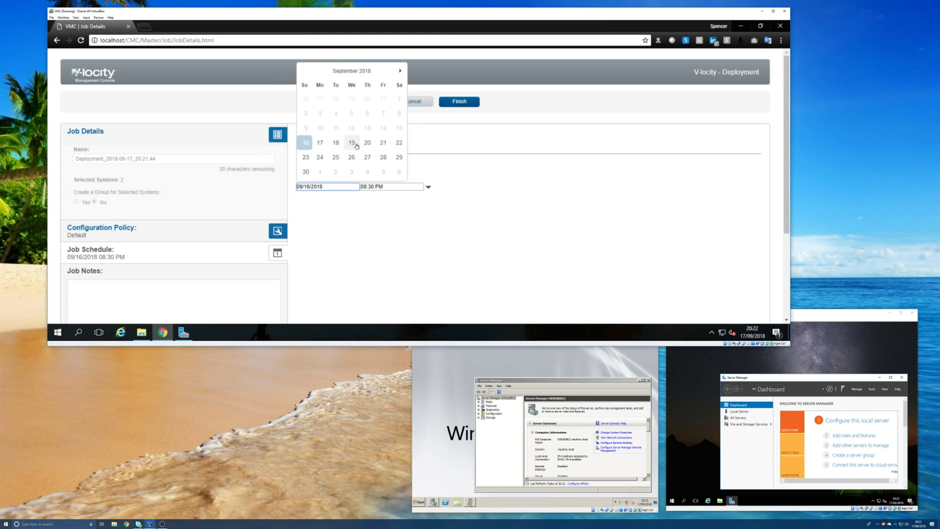
click(383, 142)
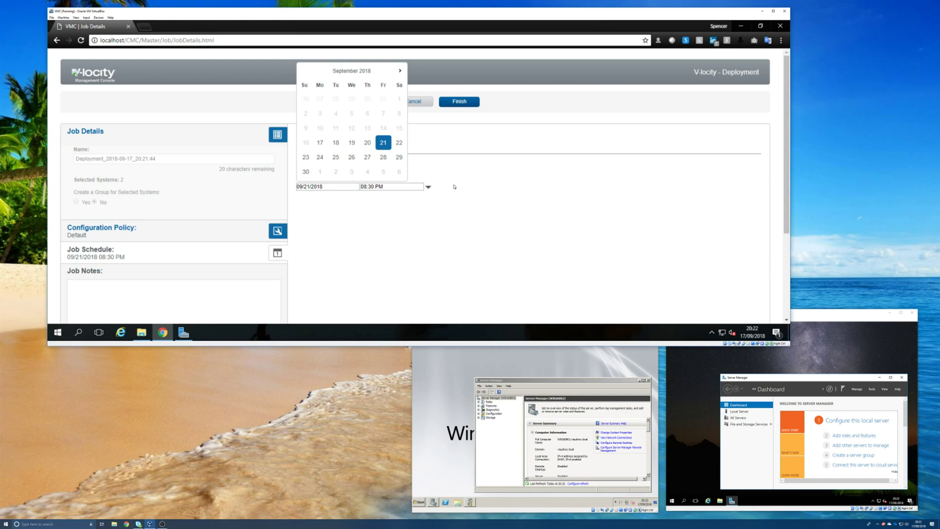
click(429, 187)
click(428, 187)
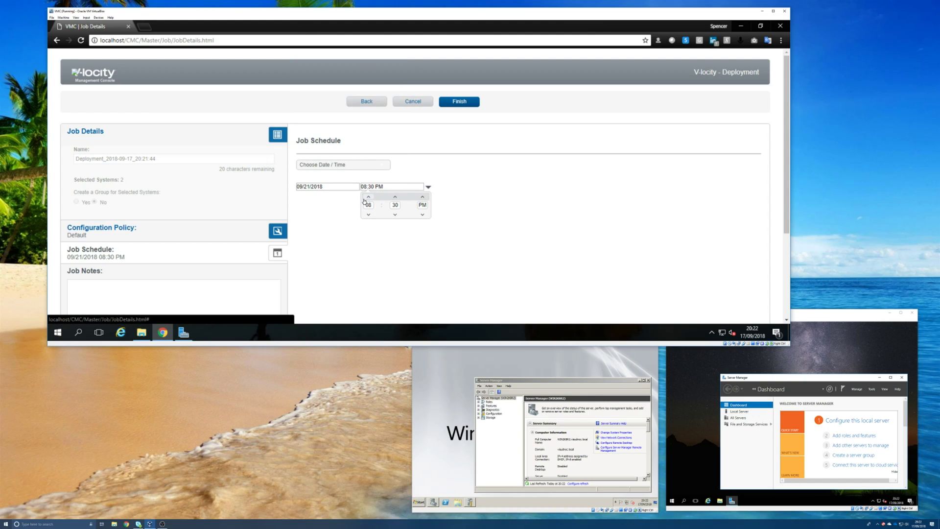
click(469, 203)
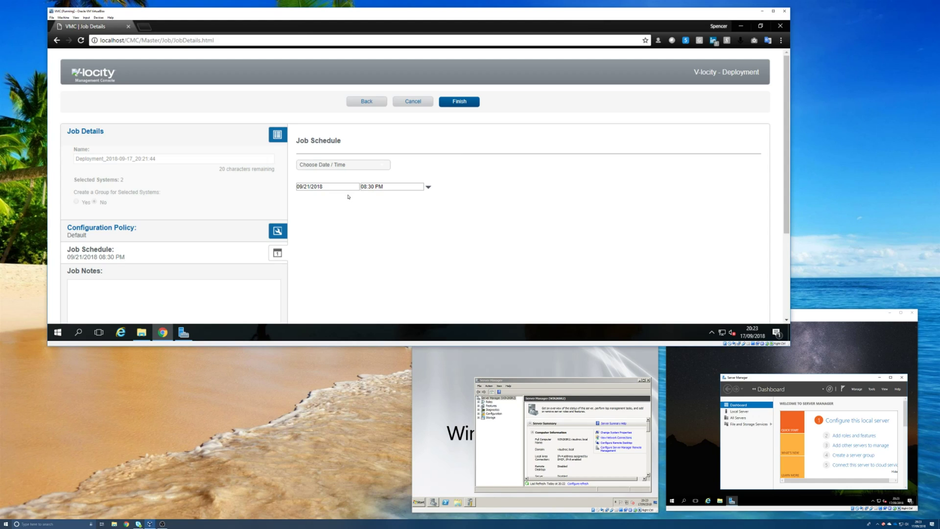
Step: Set the deployment job's schedule to Now and finish the job setup
click(382, 166)
click(320, 178)
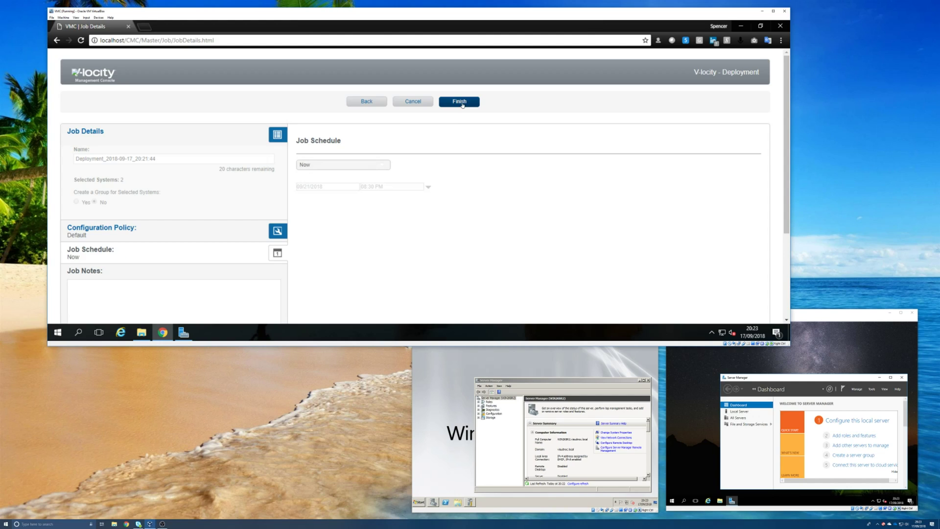
click(462, 103)
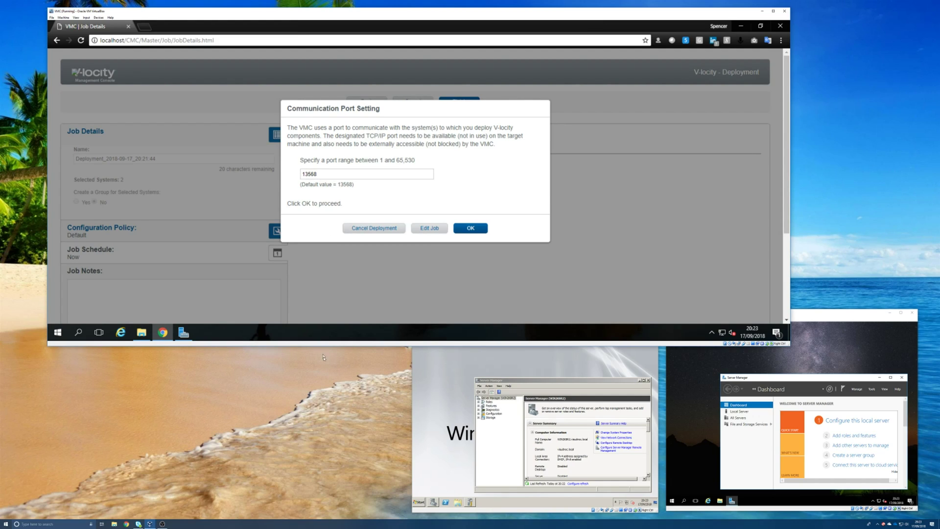
Step: Accept the default communication port 13568 and create the deployment job, returning to the dashboard
click(566, 369)
click(686, 366)
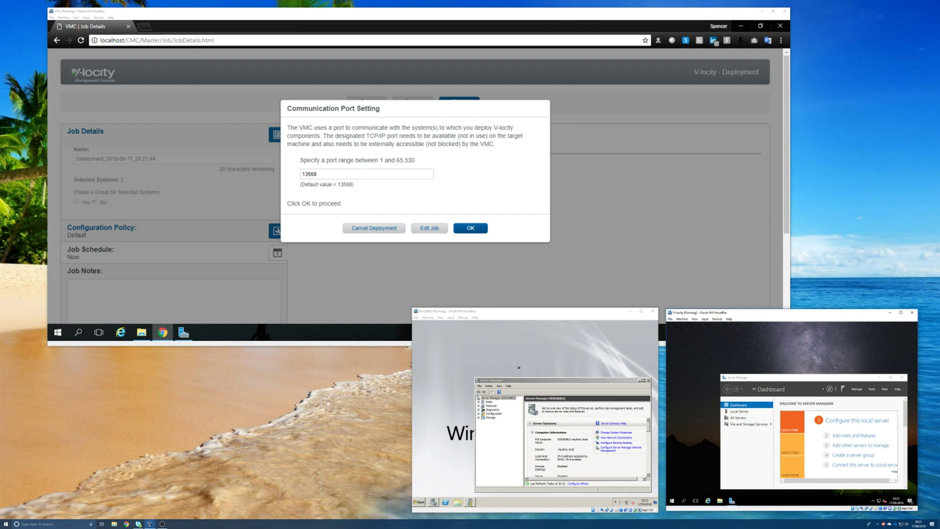
click(496, 248)
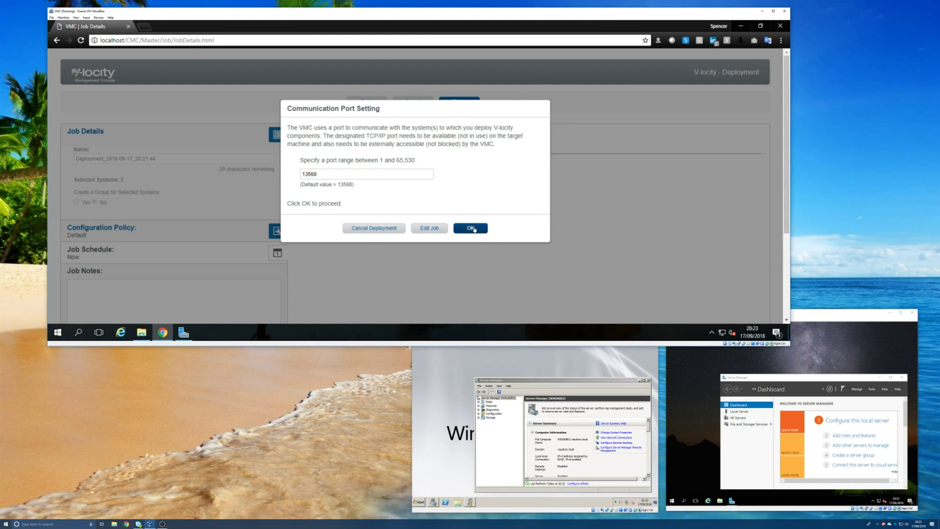
click(471, 228)
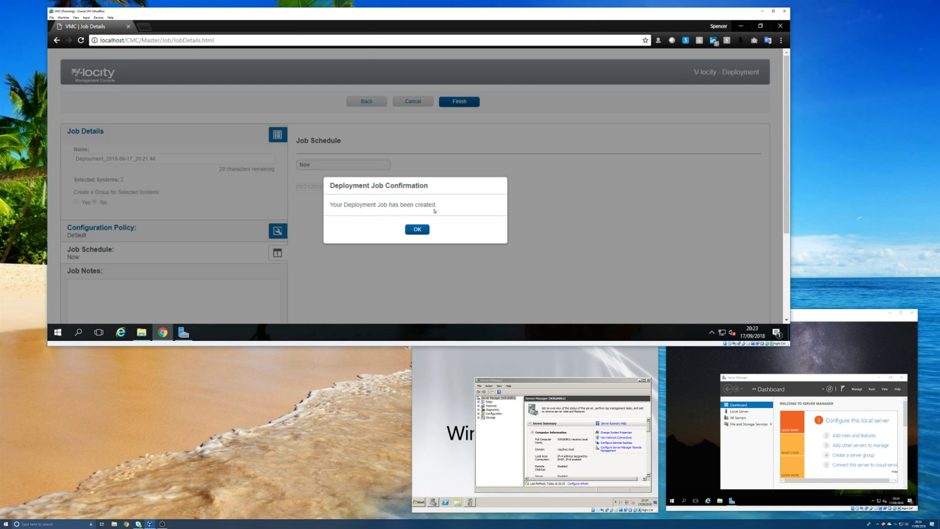
click(417, 229)
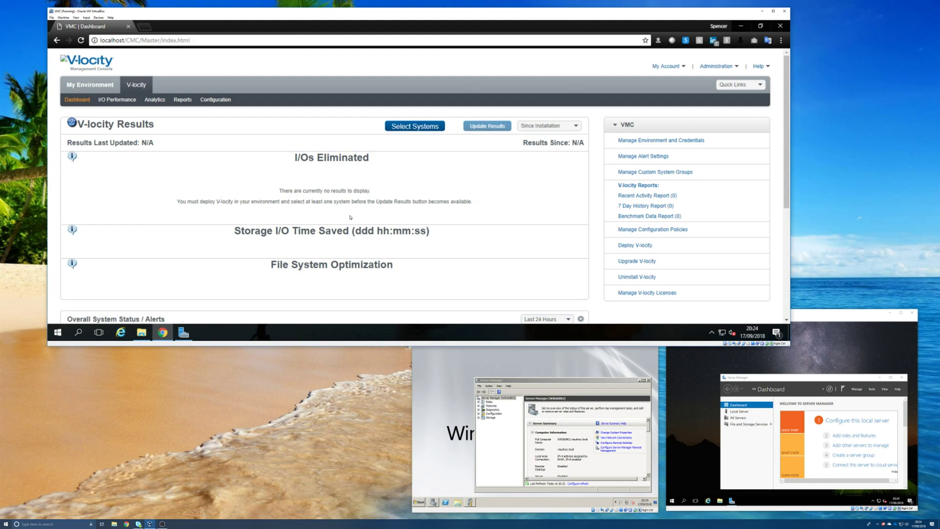
Step: Check the deployment job's status in the dashboard's Job Queue
scroll(350, 217, down, 4)
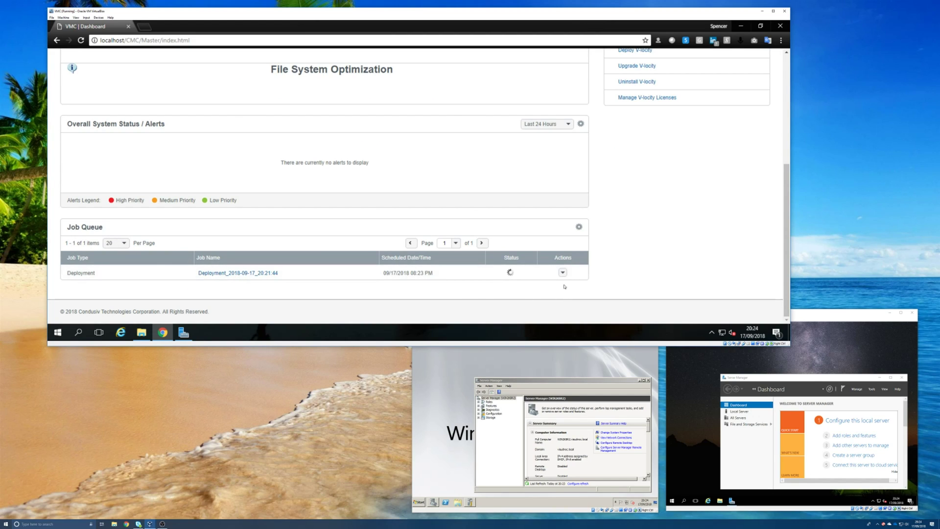
mouse_move(510, 275)
click(747, 369)
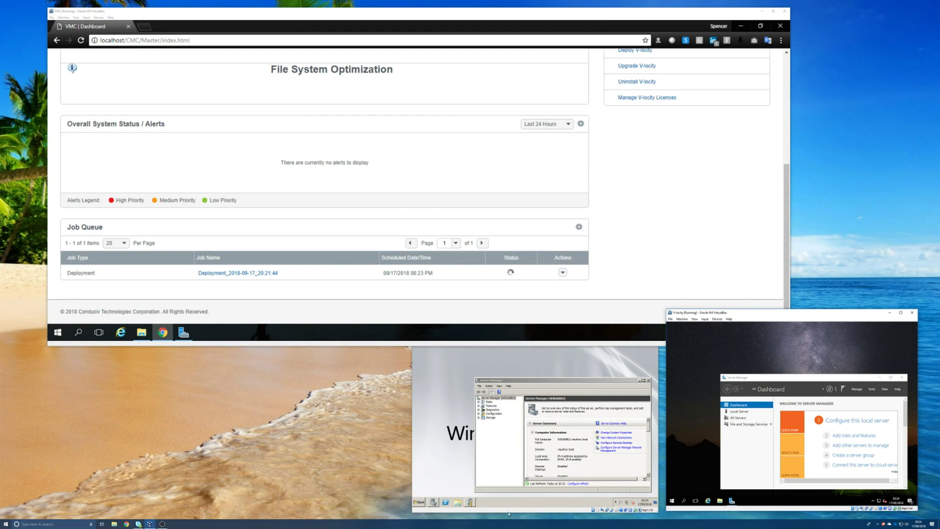
click(511, 493)
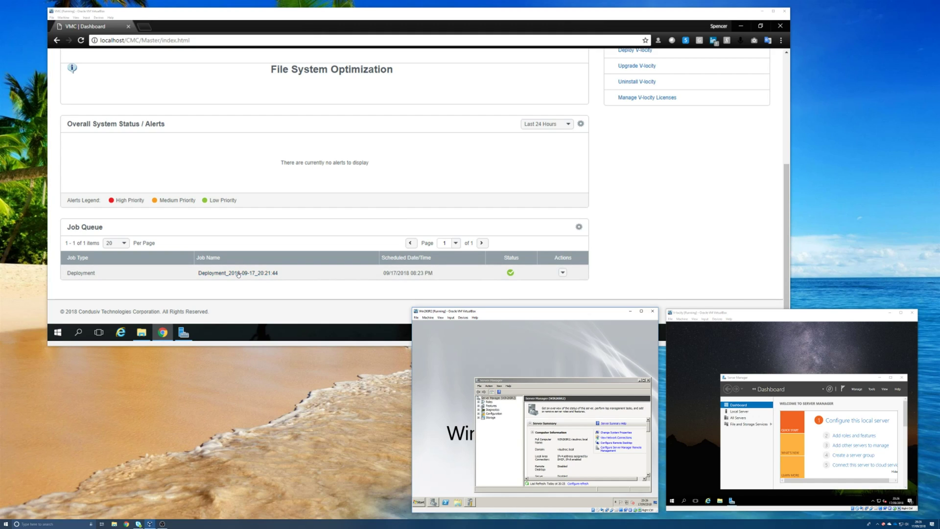
Step: Review the full details of the queued deployment job, then return to the V-locity dashboard
click(562, 273)
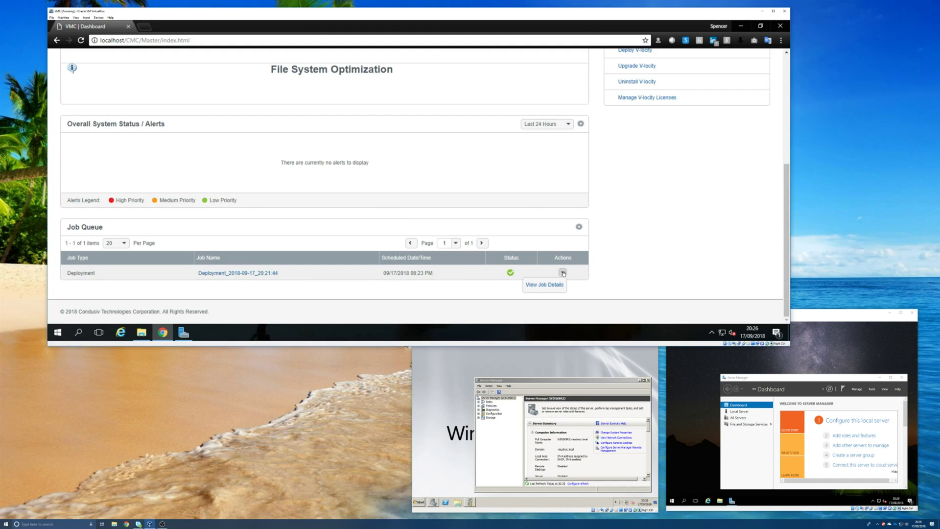
click(535, 286)
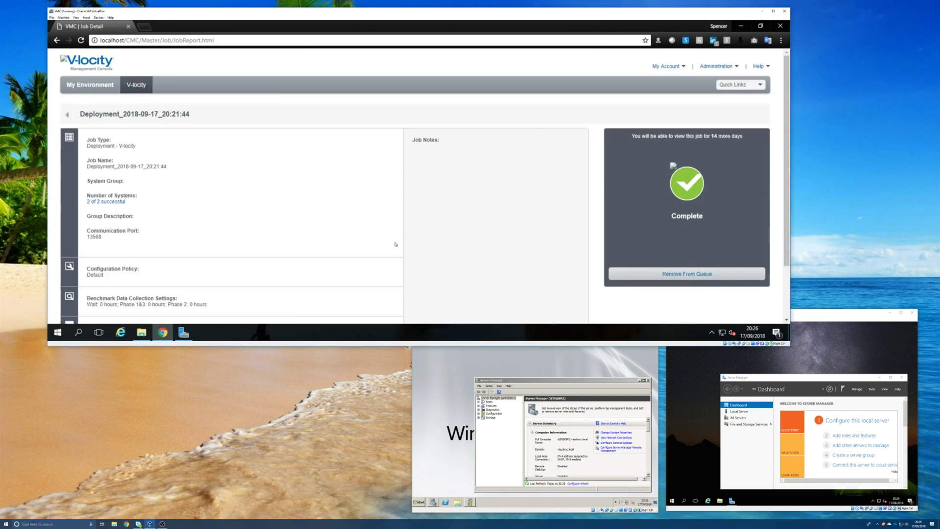
scroll(267, 208, down, 2)
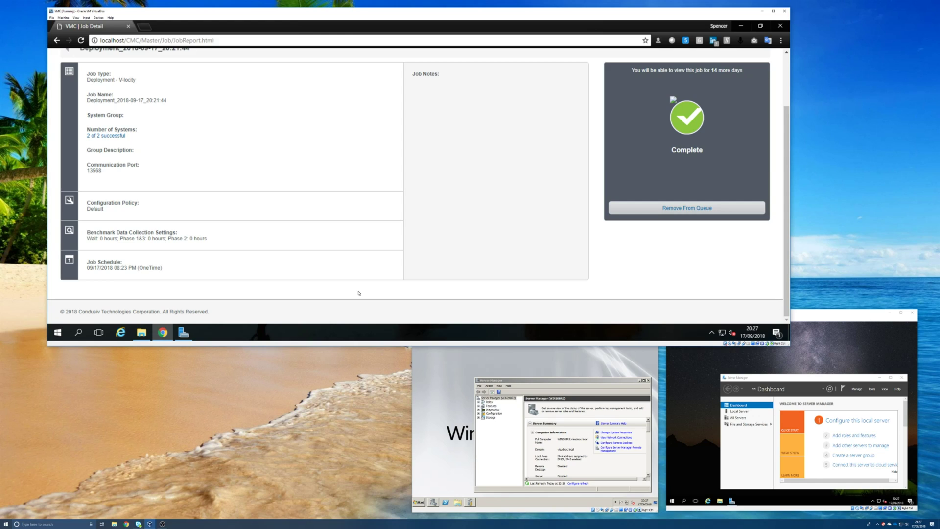
scroll(311, 219, up, 2)
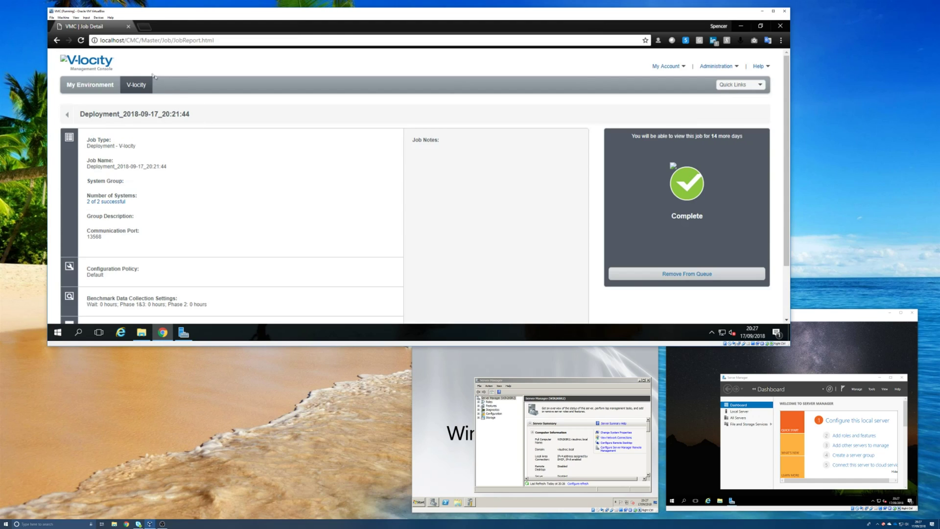
click(131, 83)
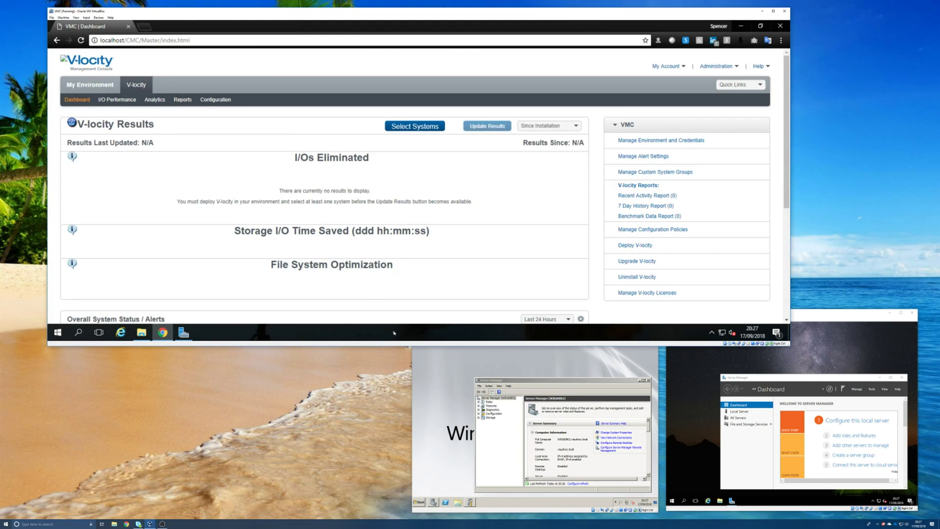
Step: Switch to the Win2K8R2 virtual machine and launch V-locity there, allowing it to make changes
click(546, 390)
click(760, 358)
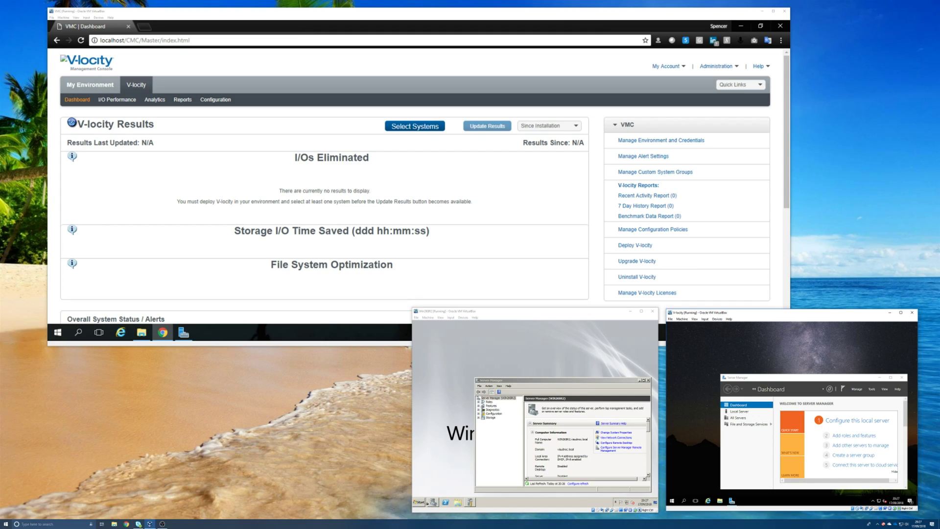
click(420, 502)
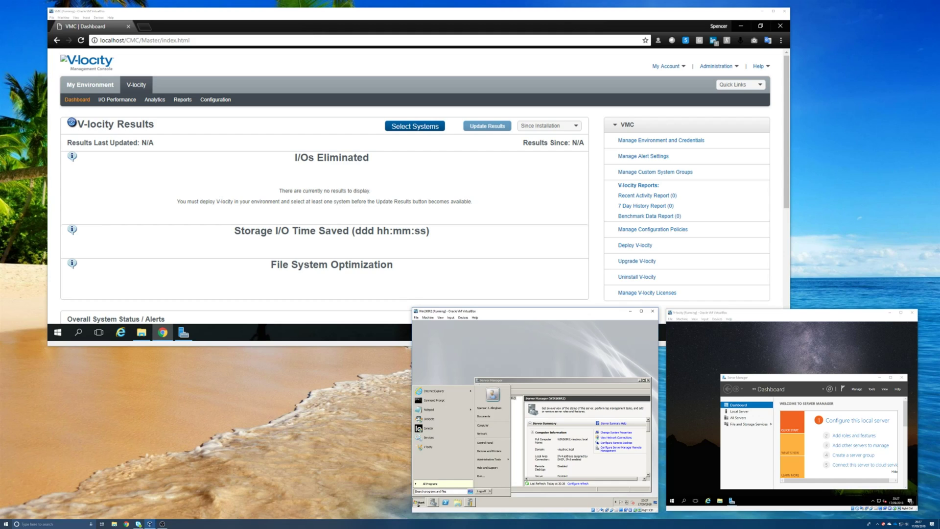
click(425, 447)
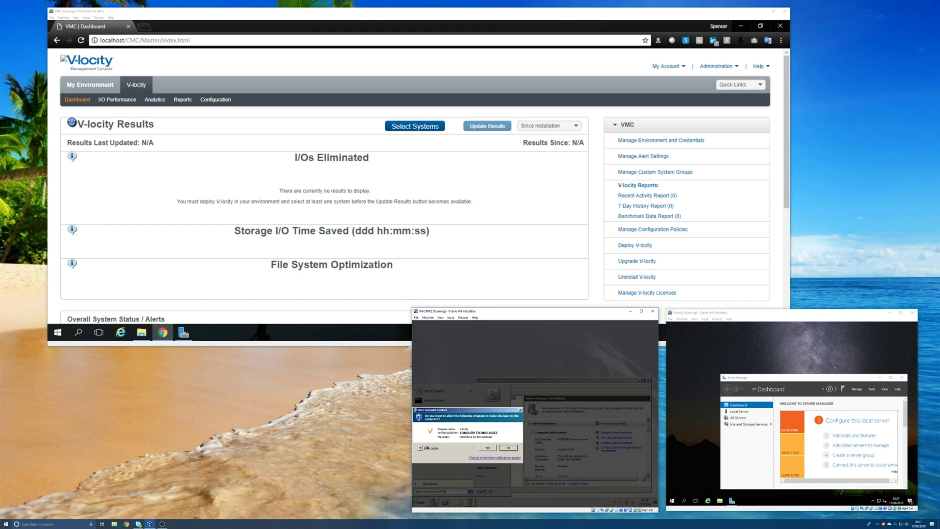
click(487, 450)
Step: Switch to the V-locity virtual machine and launch V-locity from Condusiv Technologies, allowing it to make changes
click(685, 464)
click(672, 500)
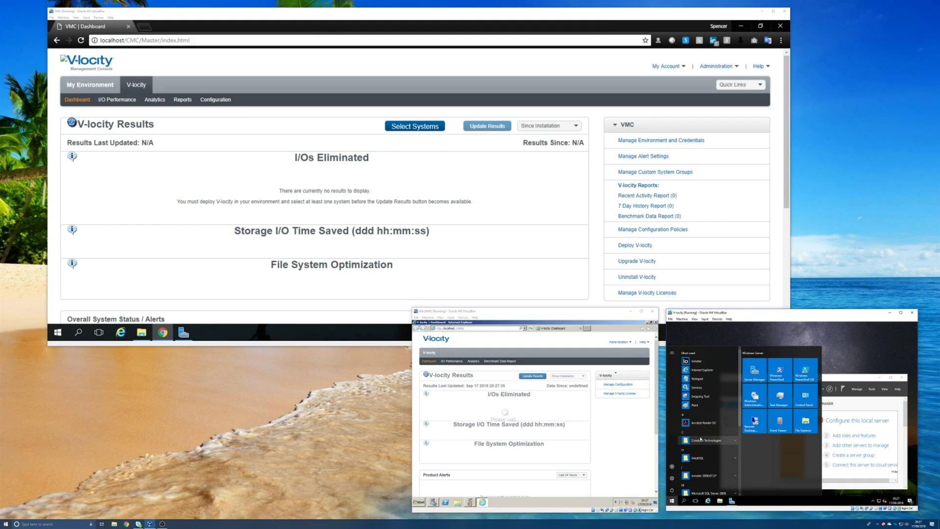
click(701, 442)
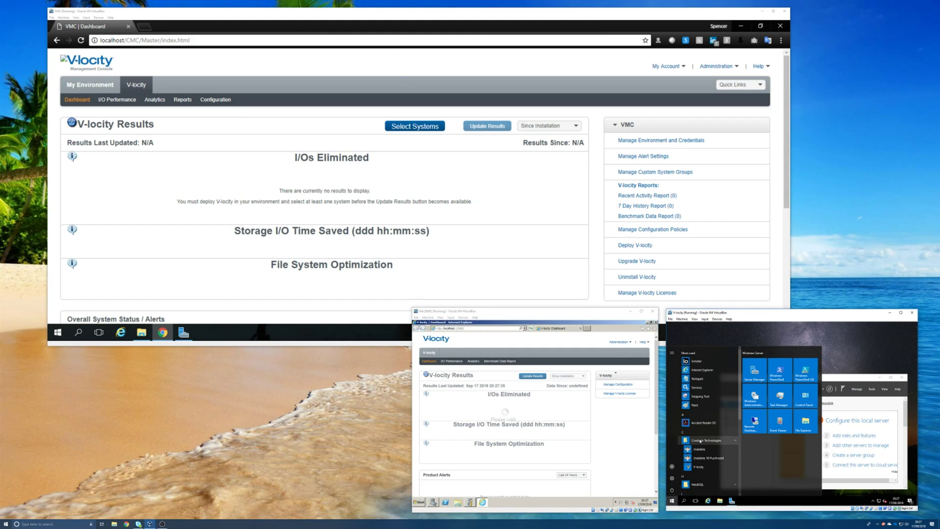
click(701, 468)
click(767, 444)
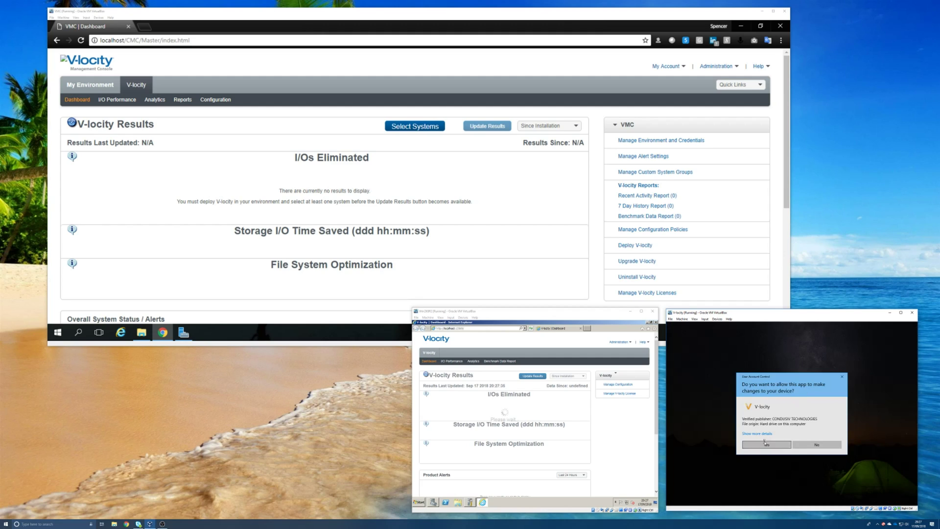
Step: Move the V-locity virtual machine's window over the management console and enlarge its display to 175% to view the dashboard
drag(794, 316, 369, 126)
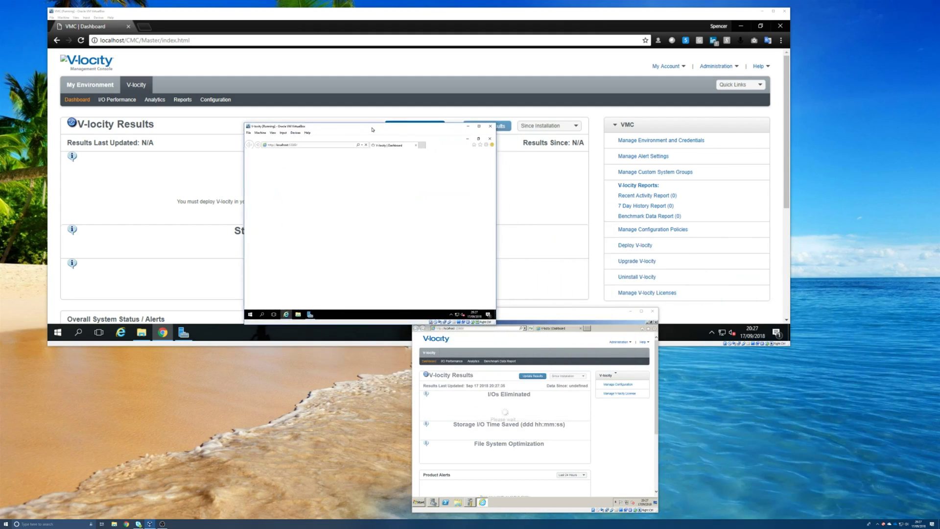
click(269, 129)
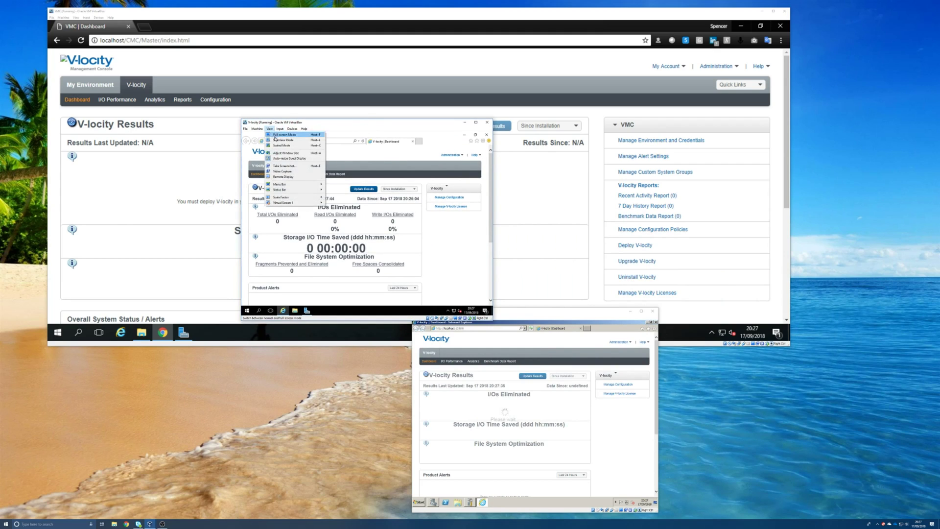
mouse_move(294, 198)
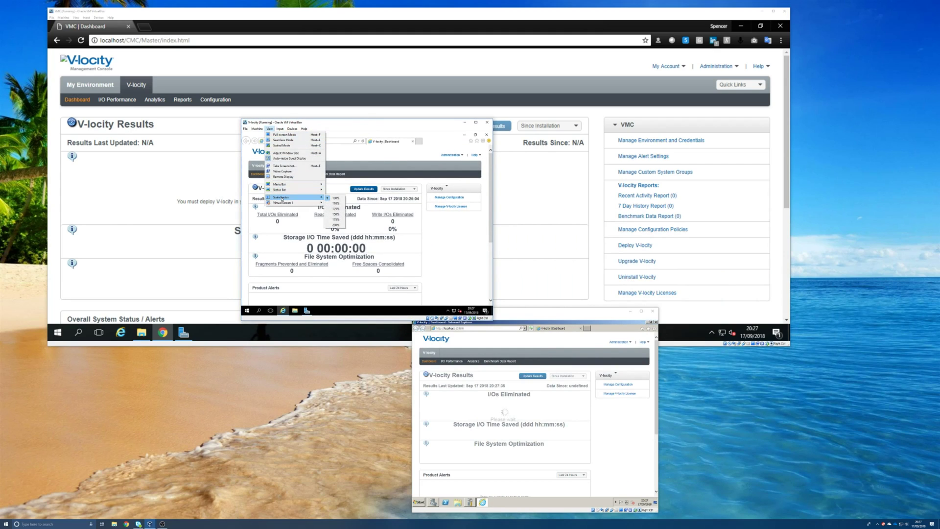
click(332, 221)
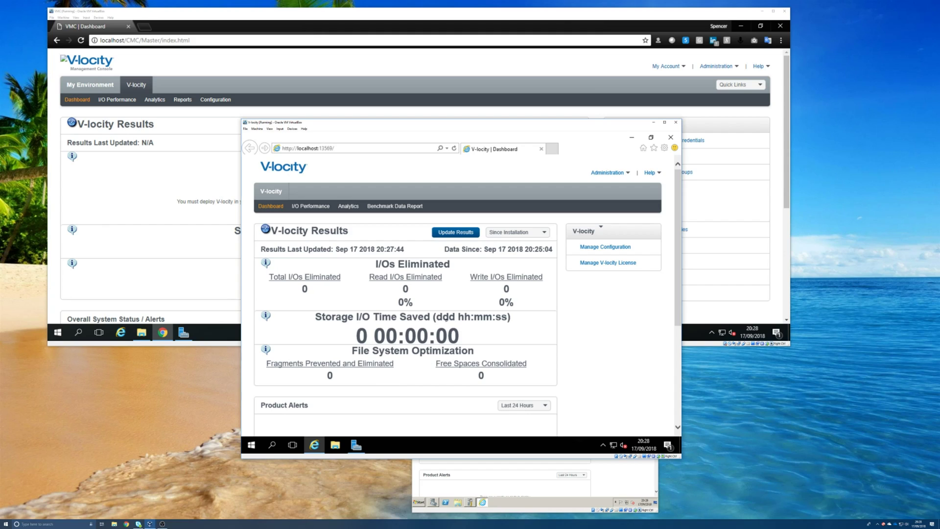
Step: Open Services on the V-locity virtual machine, check the V-locity service's status, then close Services
click(252, 444)
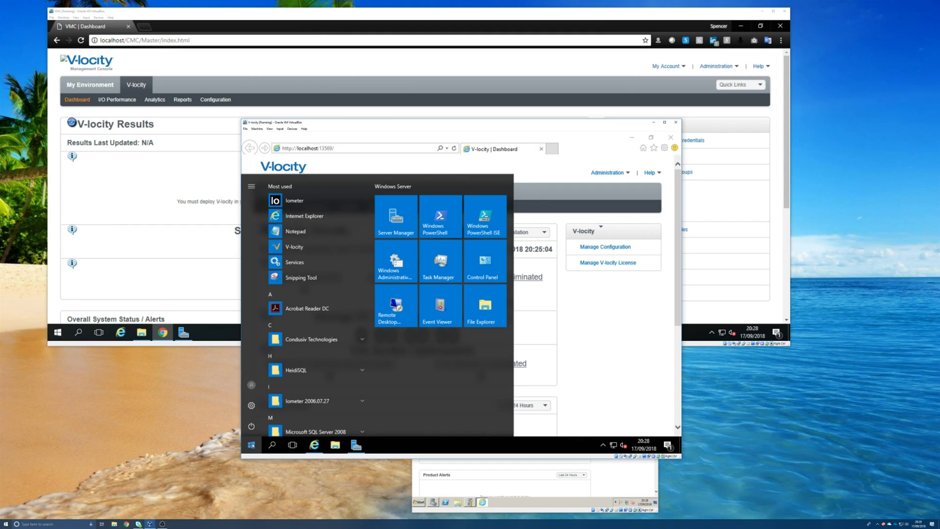
text(services)
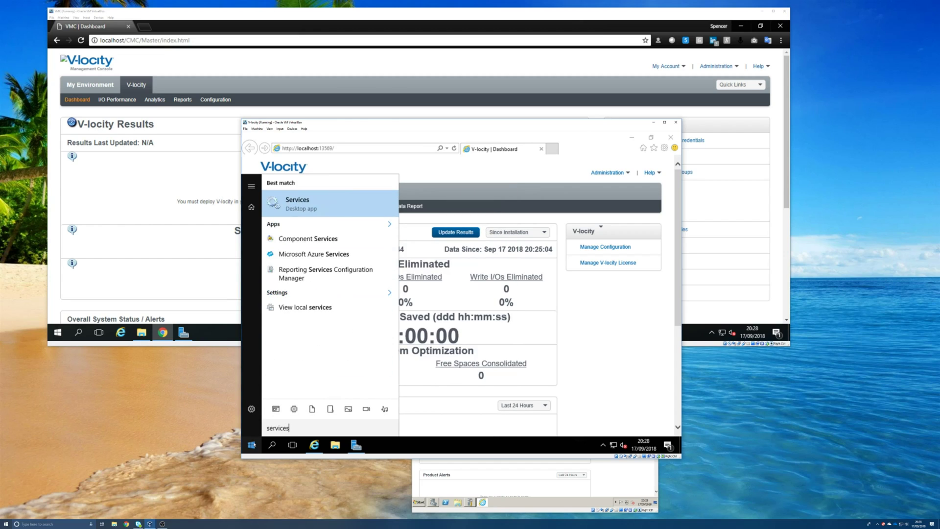
click(296, 213)
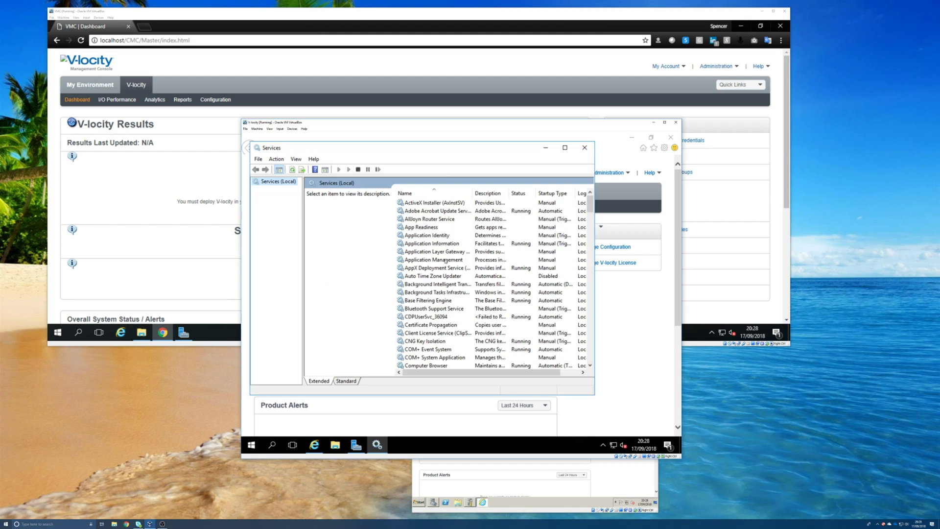
click(444, 259)
scroll(443, 294, down, 20)
scroll(443, 295, down, 20)
scroll(443, 295, down, 10)
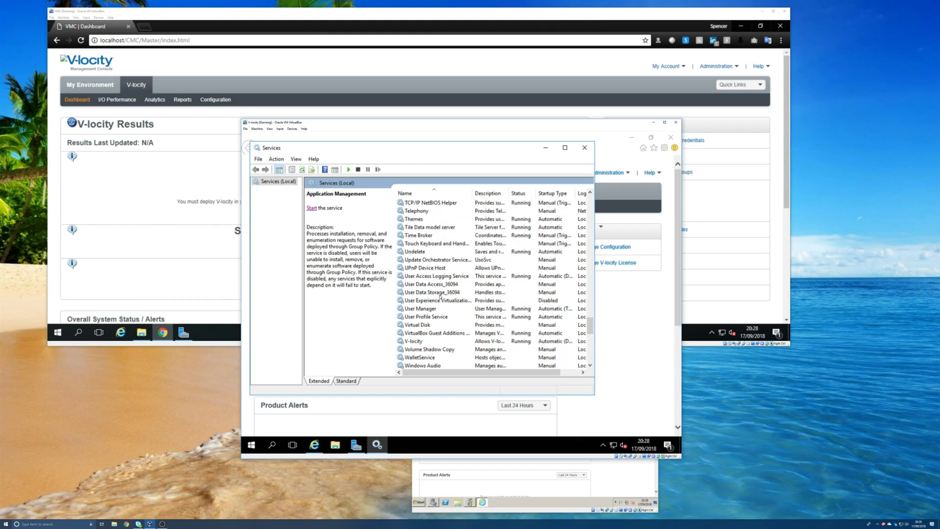
click(413, 341)
scroll(443, 308, down, 5)
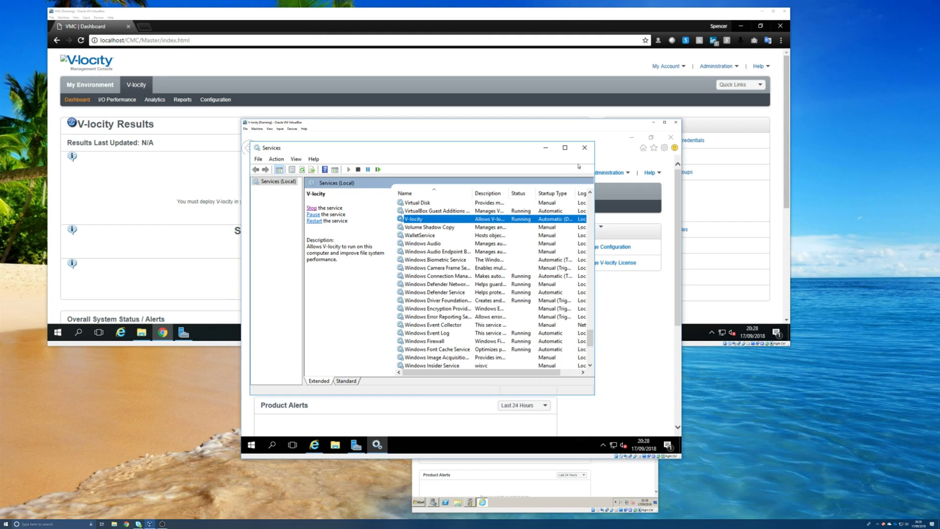
click(585, 147)
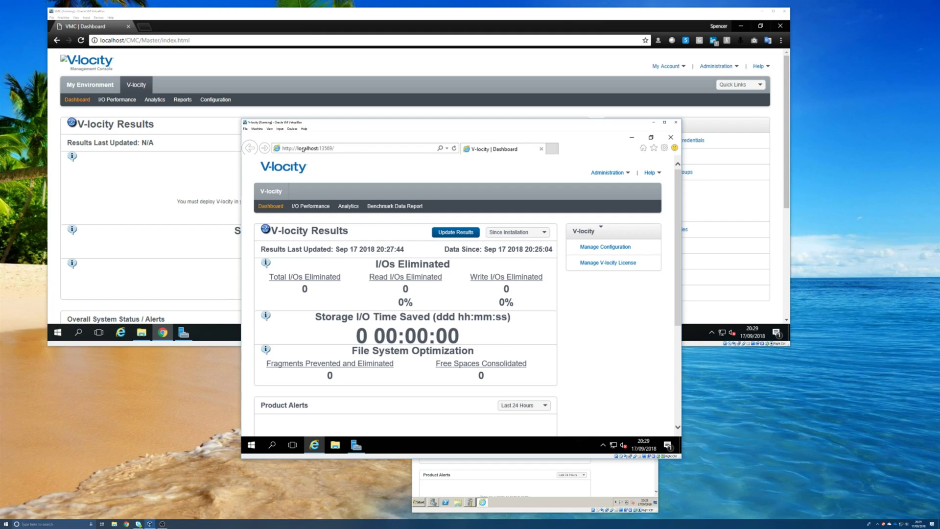
Step: Set the V-locity virtual machine's display scale to 100%, move its window beside the Win2K8R2 machine and return to the management console
click(269, 128)
mouse_move(284, 197)
click(334, 198)
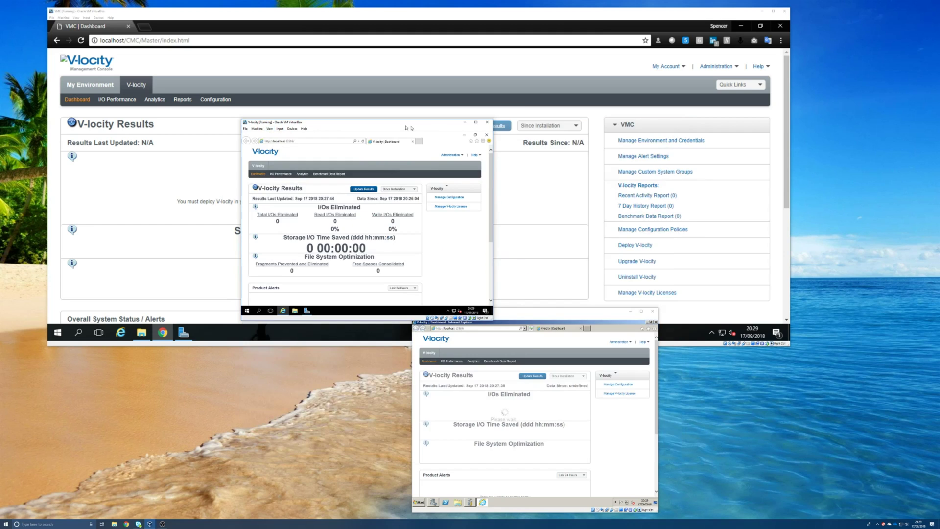
drag(394, 124, 828, 312)
click(559, 174)
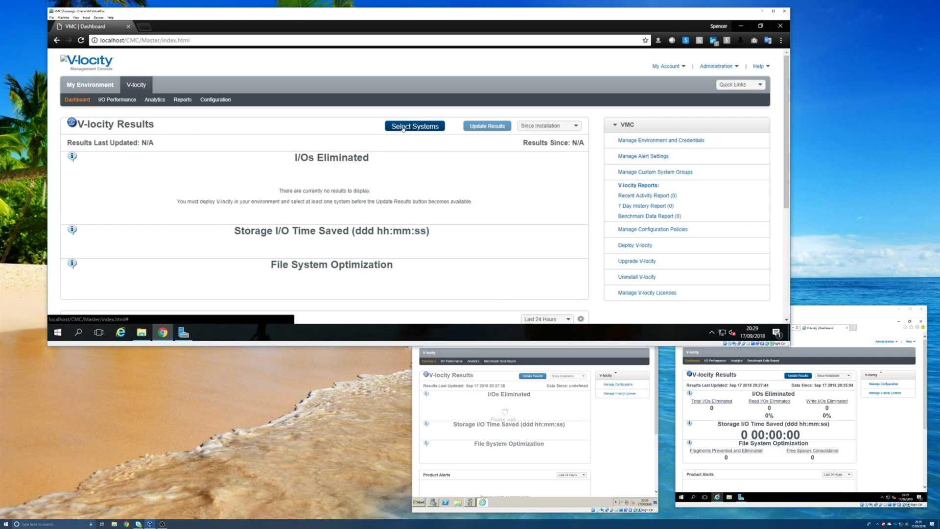
Step: Select both the V-locity and Win2K8R2 systems for the V-locity Results, save the selection and confirm the results update
click(420, 128)
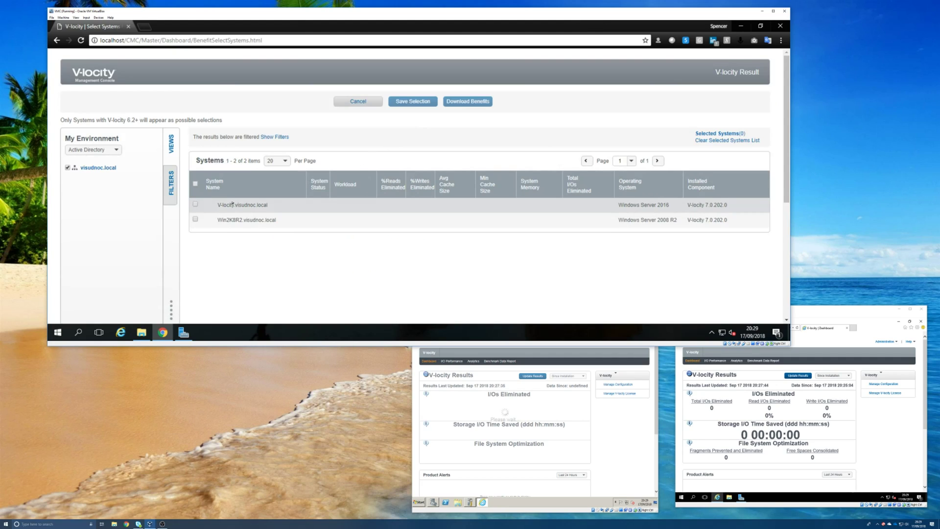
click(195, 205)
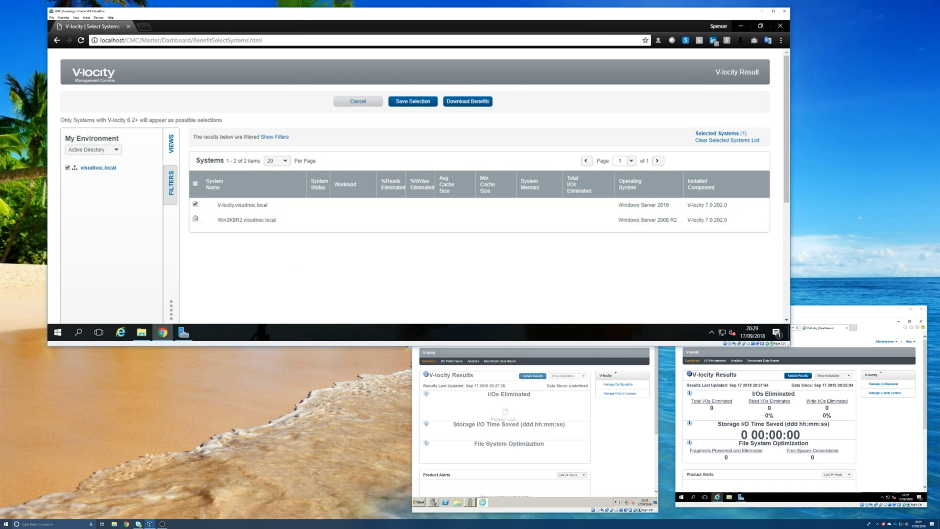
click(195, 219)
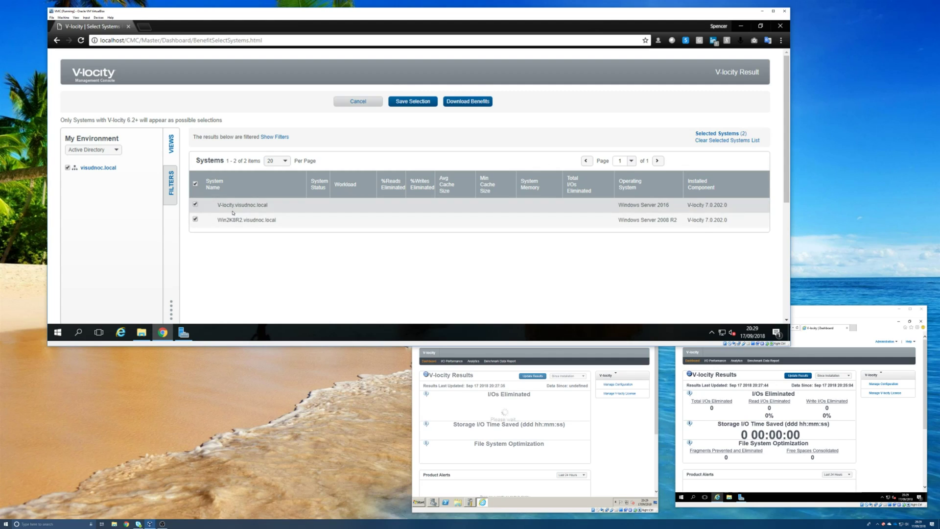
click(195, 184)
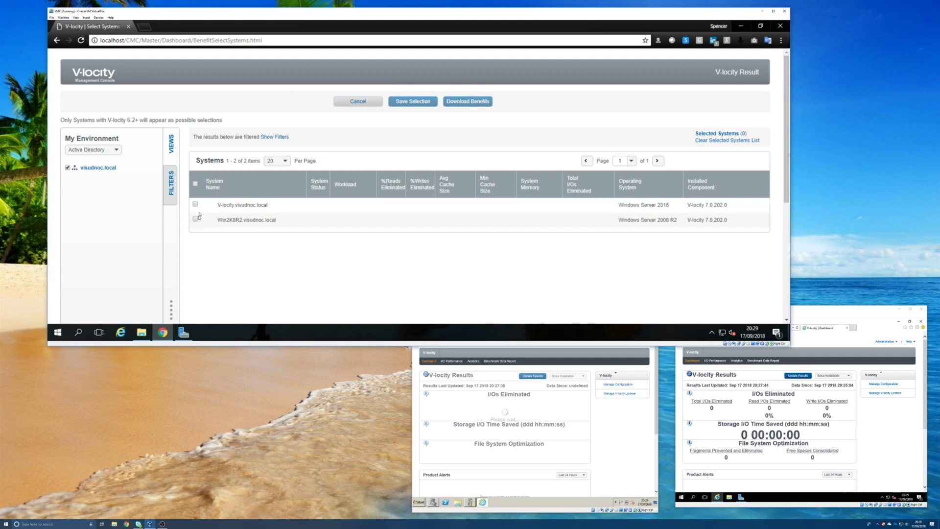
click(195, 184)
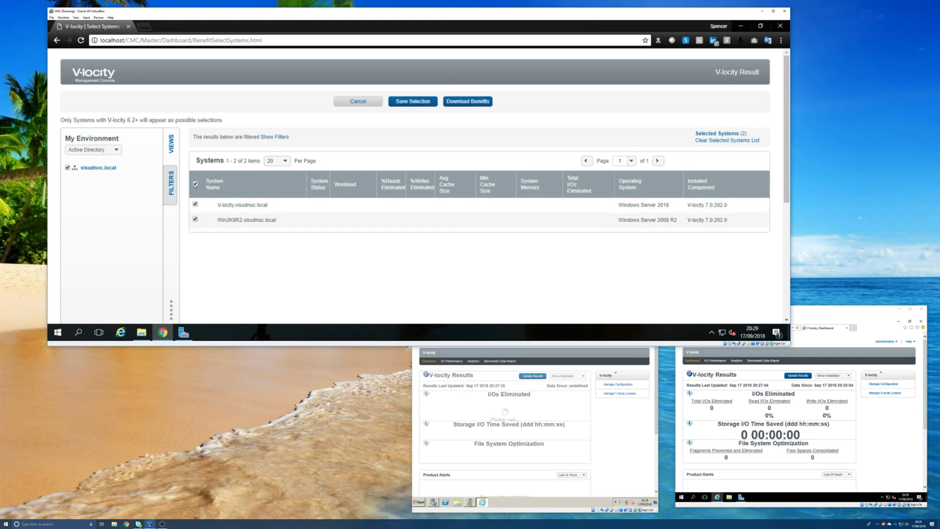
click(416, 103)
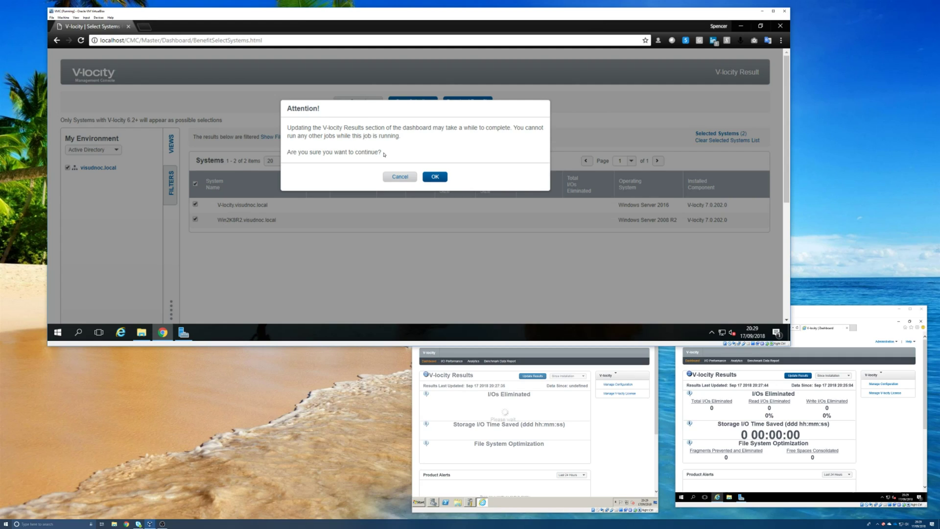
click(433, 177)
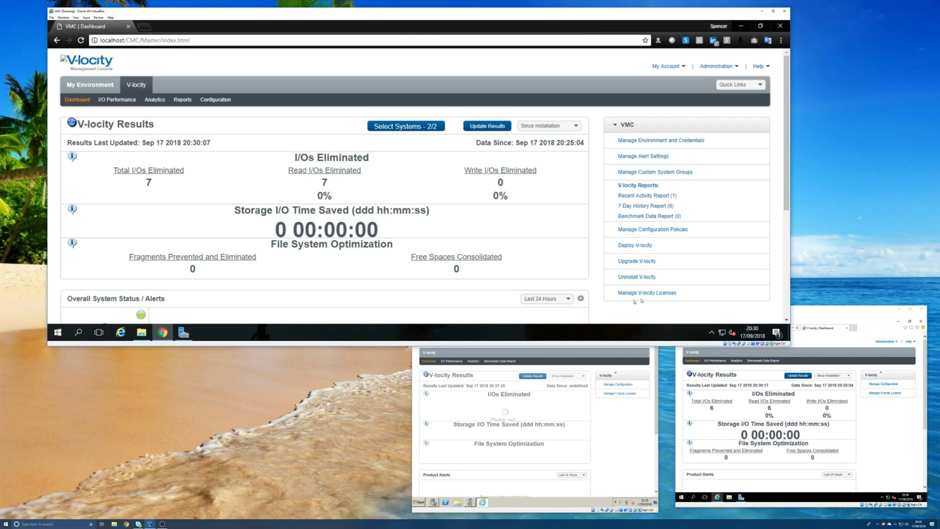
Step: Close the V-locity dashboards on the V-locity and Win2K8R2 virtual machines
click(921, 321)
click(599, 415)
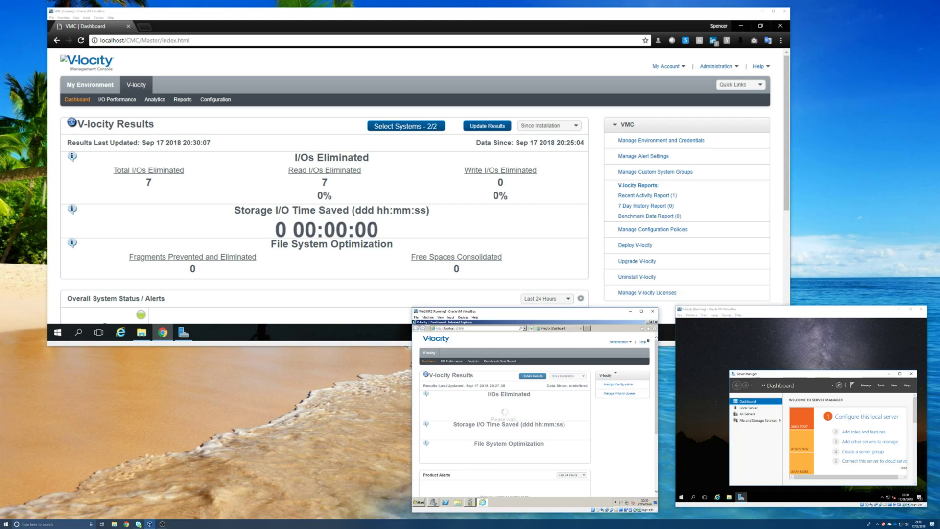
click(655, 322)
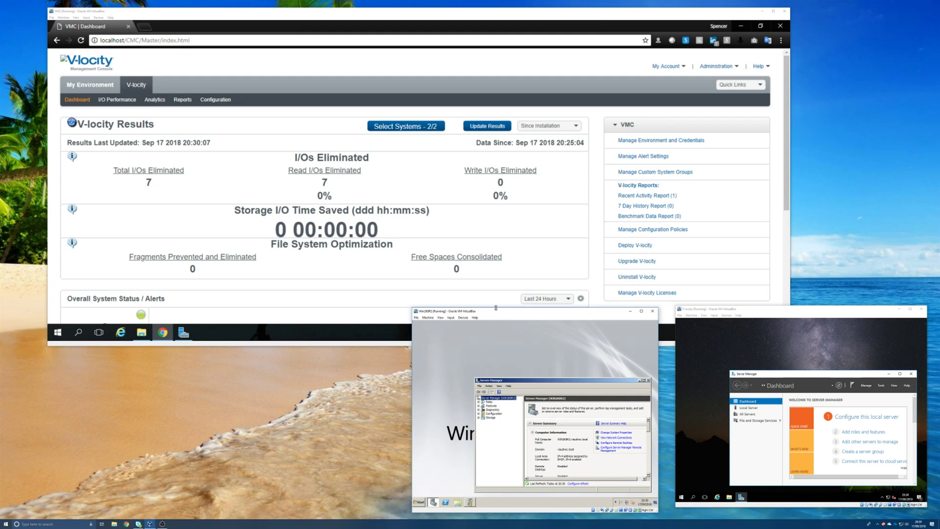
click(466, 23)
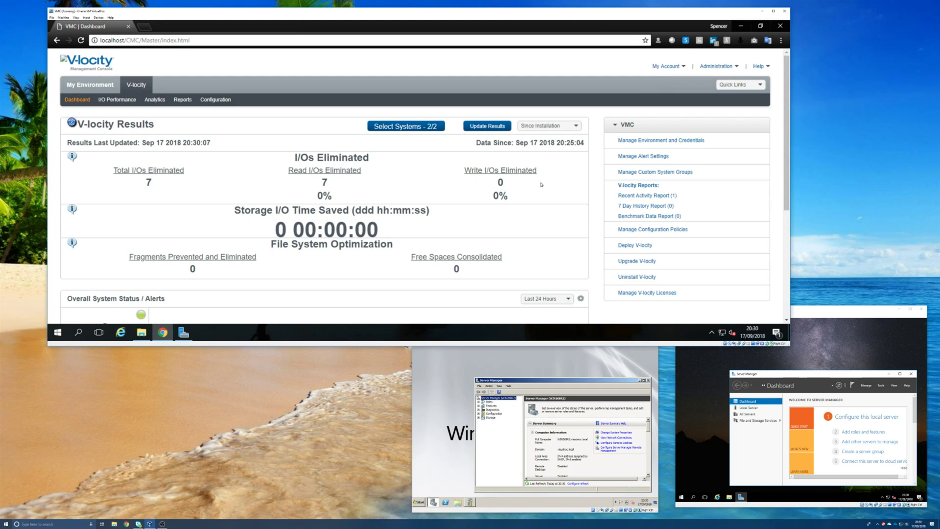
click(594, 353)
click(704, 396)
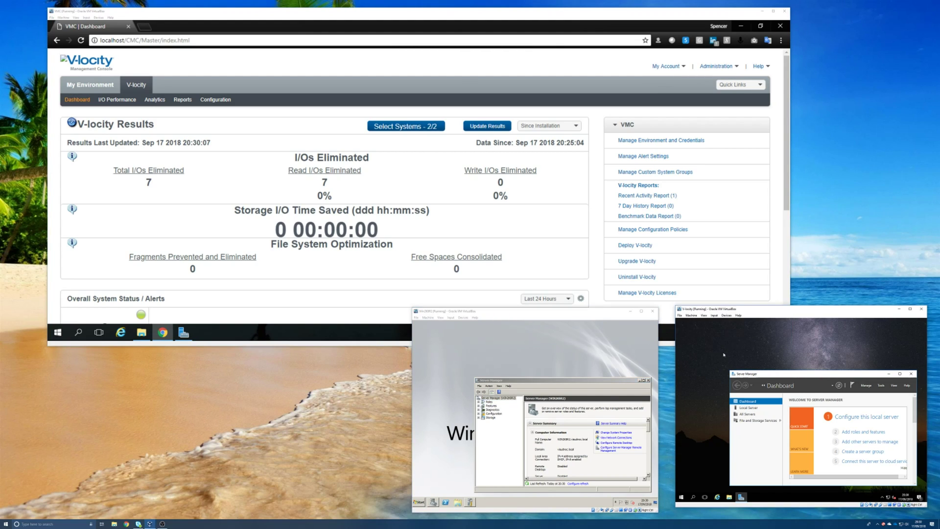